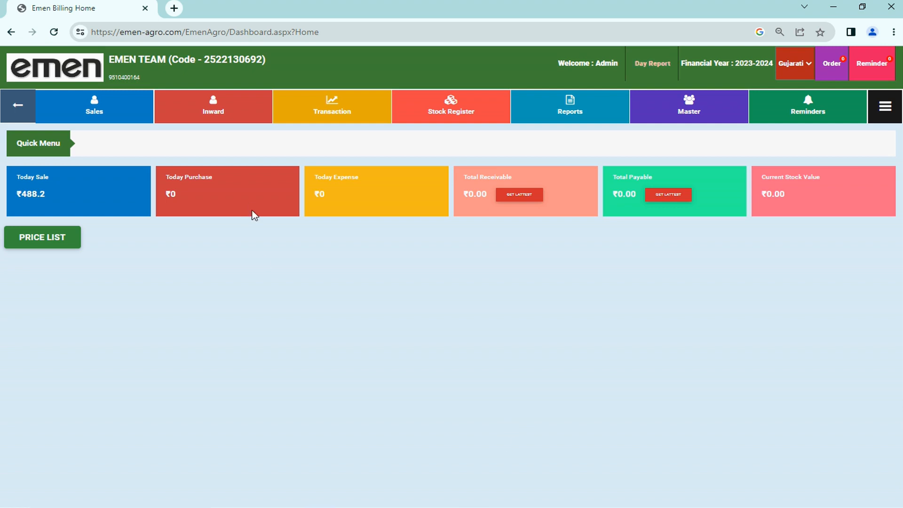
Step: Open the Bank Transaction page from the Transaction menu
mouse_move(338, 106)
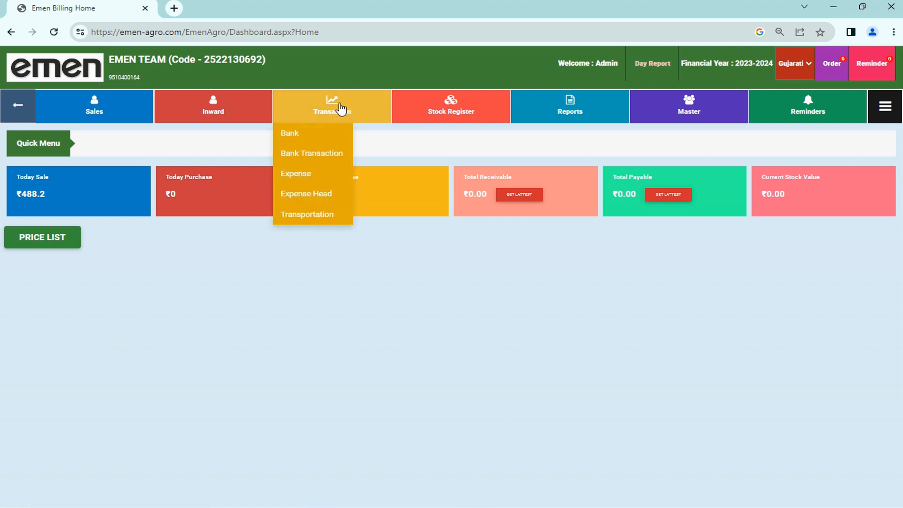
click(317, 159)
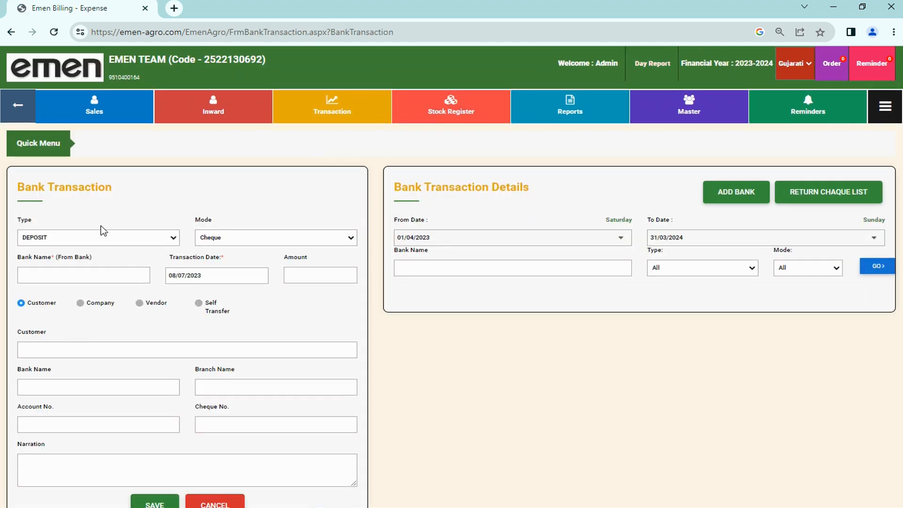
Step: Show the transaction type options: Deposit, Withdraw and Bank Charges
click(63, 237)
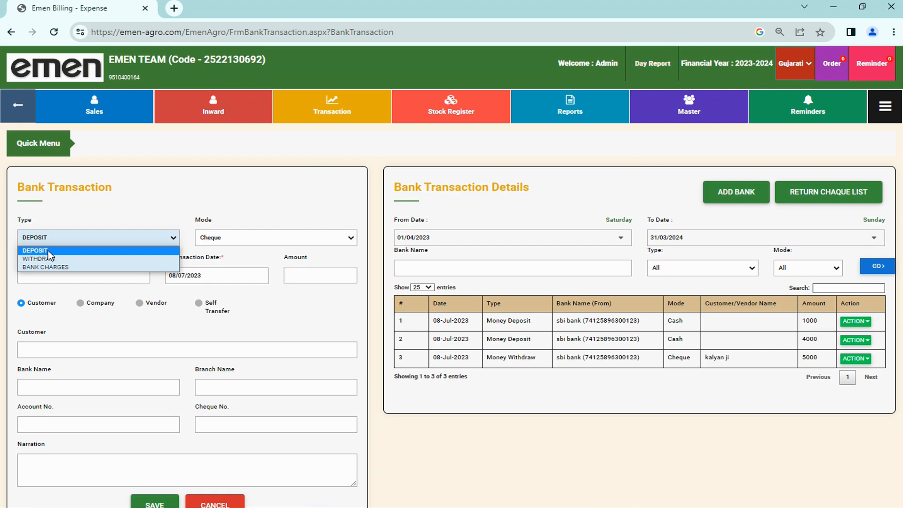
Step: Briefly try Withdraw, then close the type list with Deposit still selected
key(Down)
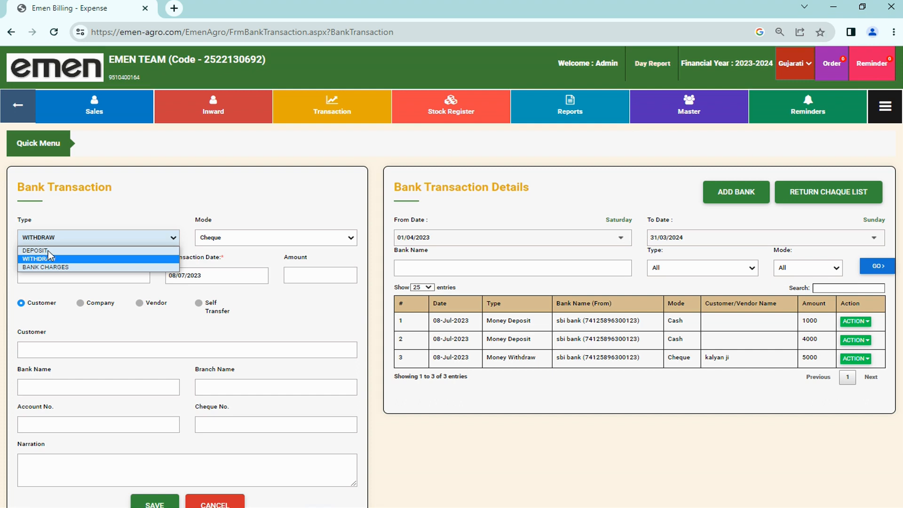
key(Up)
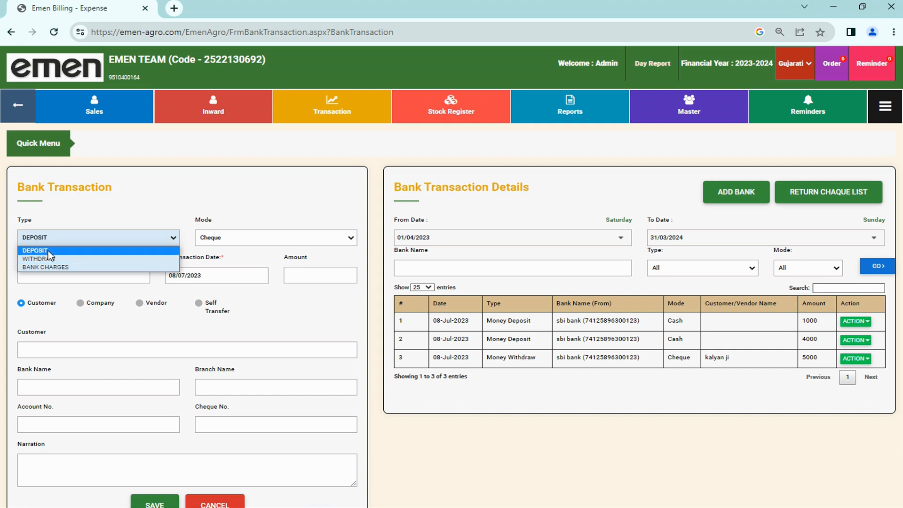
click(143, 204)
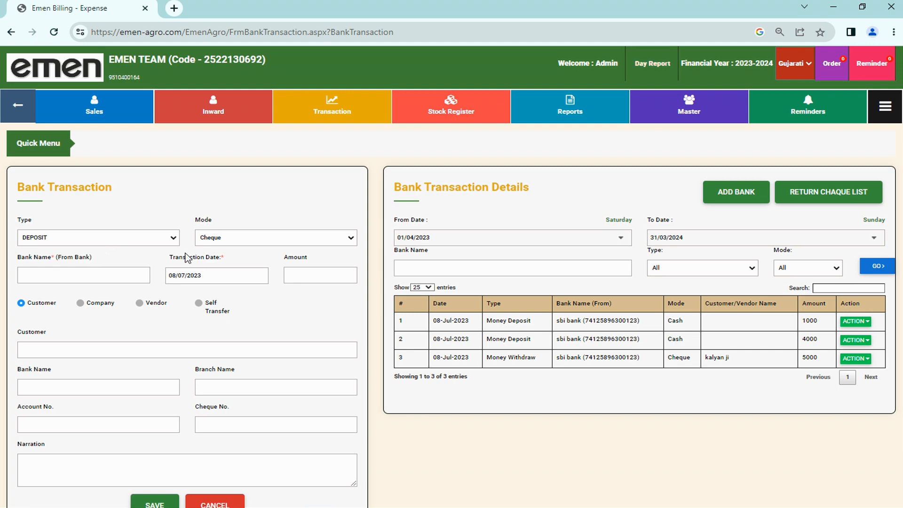
Step: Set the deposit mode to Cash and source account to SBI bank, showing balance 50000
click(261, 243)
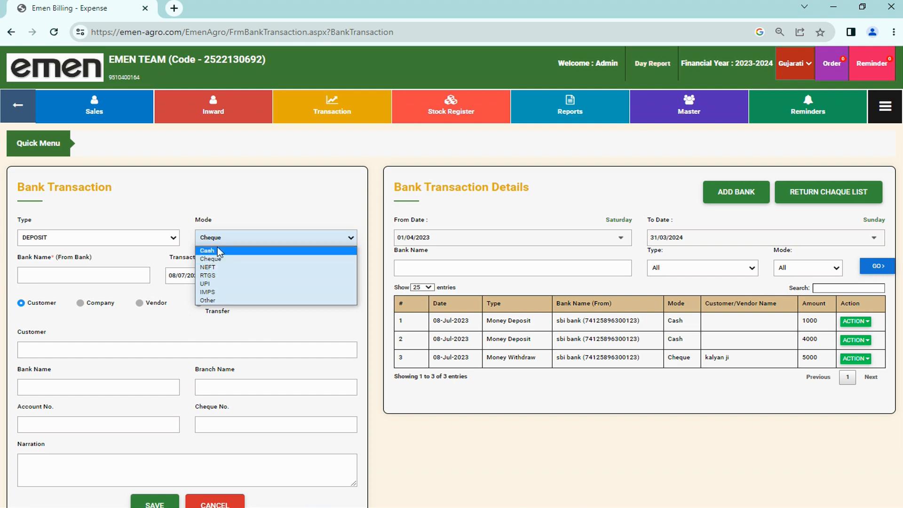
click(229, 240)
click(230, 240)
click(219, 249)
click(41, 277)
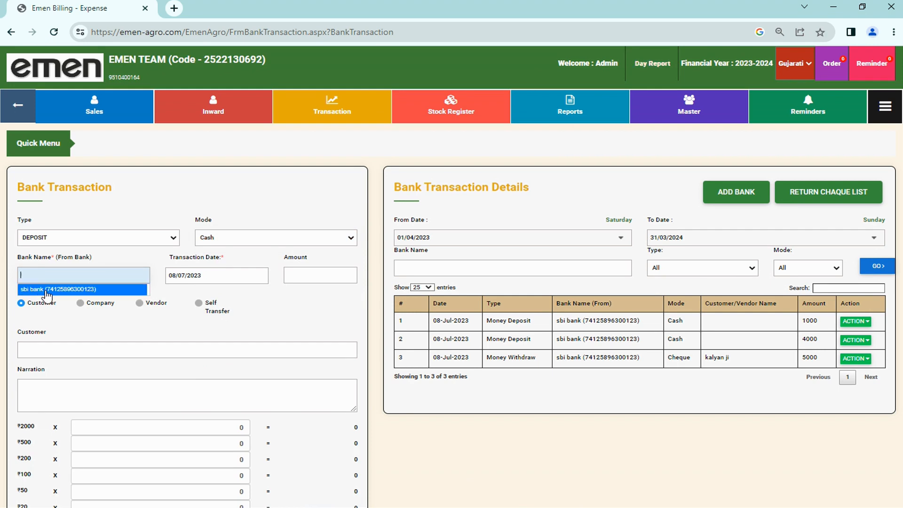
click(46, 289)
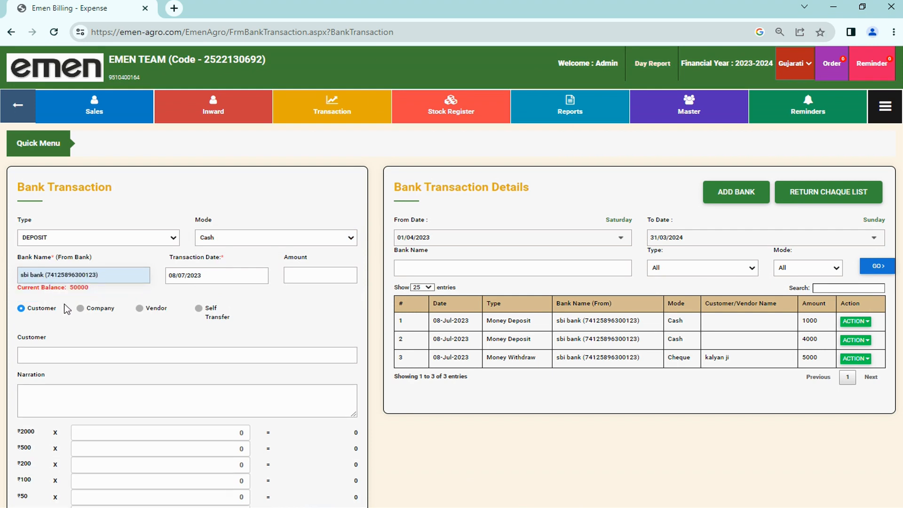
drag(89, 289, 72, 293)
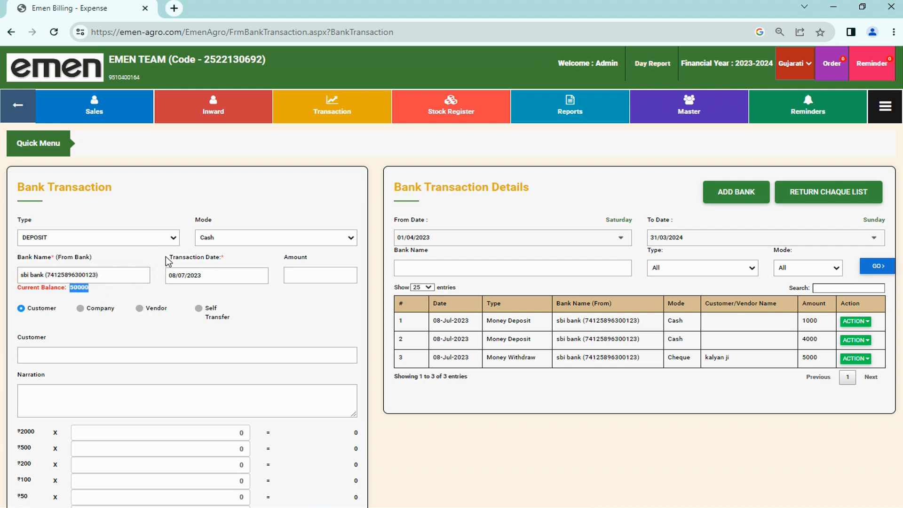
click(177, 280)
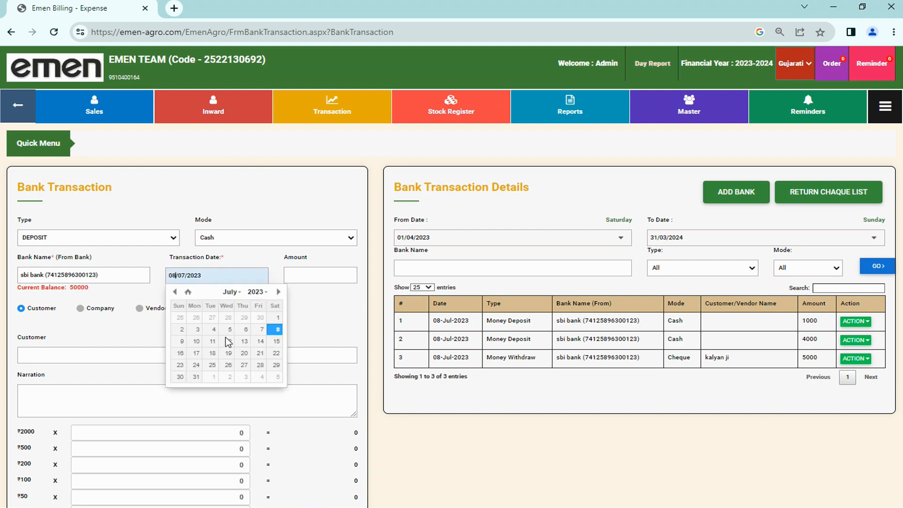
Step: Set the deposit date to 07/07/2023 and the amount to 4000
click(266, 331)
click(306, 271)
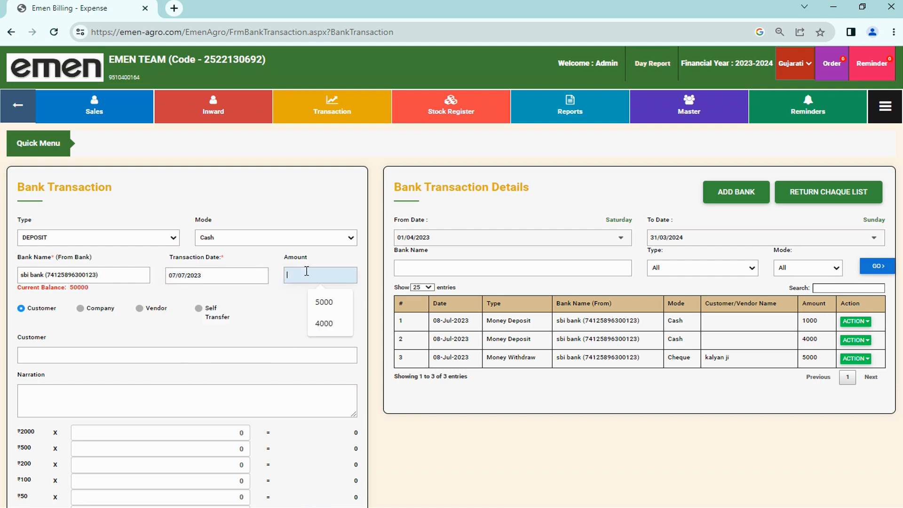
text(4000)
click(329, 294)
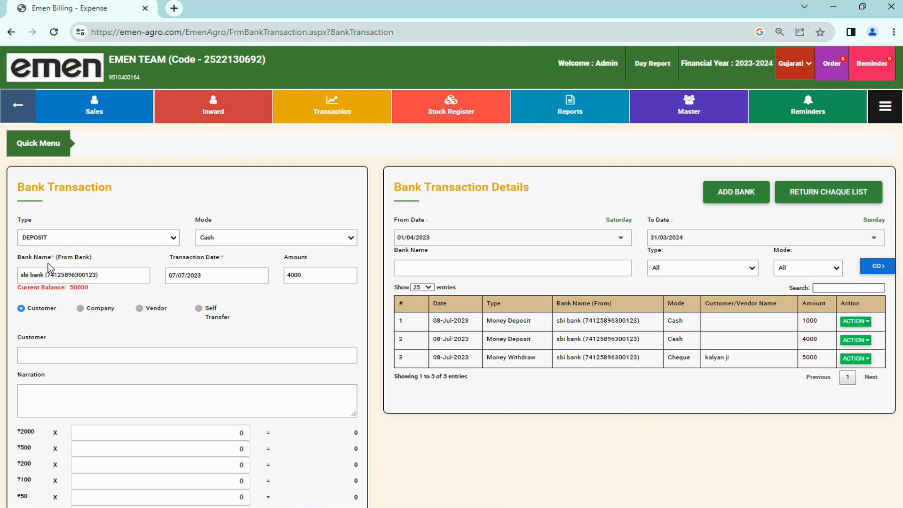
Step: Mark the deposit as Self Transfer after trying the Vendor, Company and Customer options
click(199, 309)
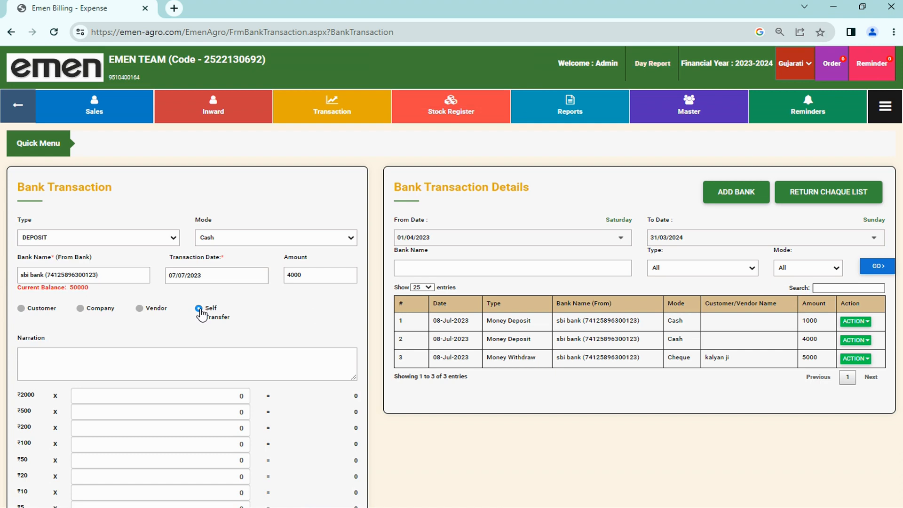
click(147, 309)
click(87, 309)
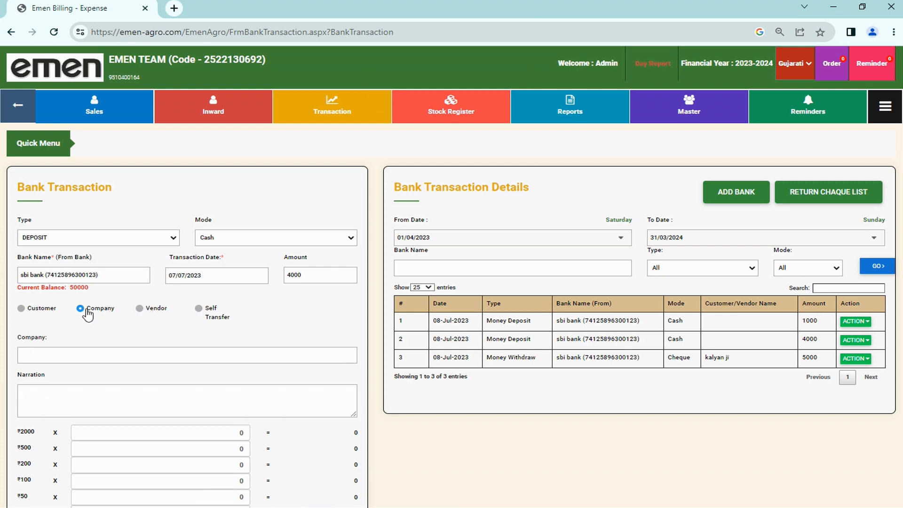
click(37, 315)
click(206, 315)
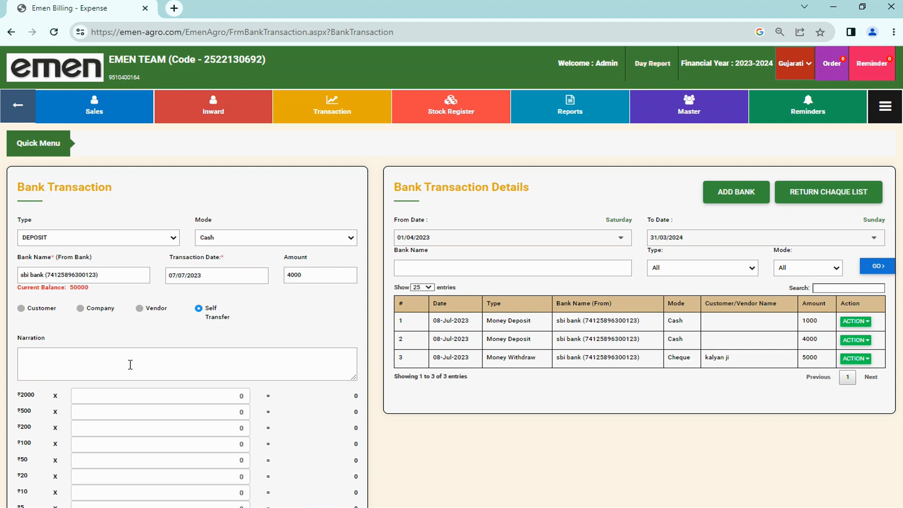
Step: Save the 4000 deposit despite the amount-mismatch warning and check its new 07-Jul-2023 row
scroll(130, 364, down, 2)
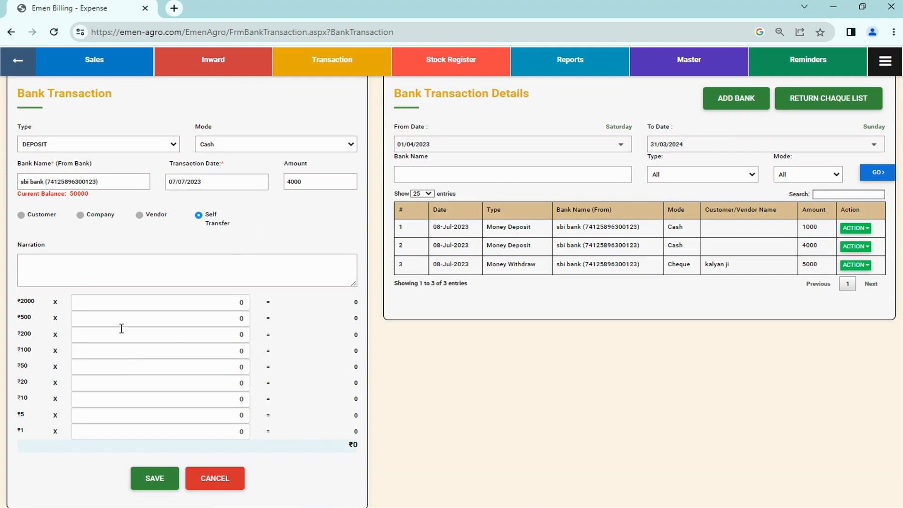
click(151, 477)
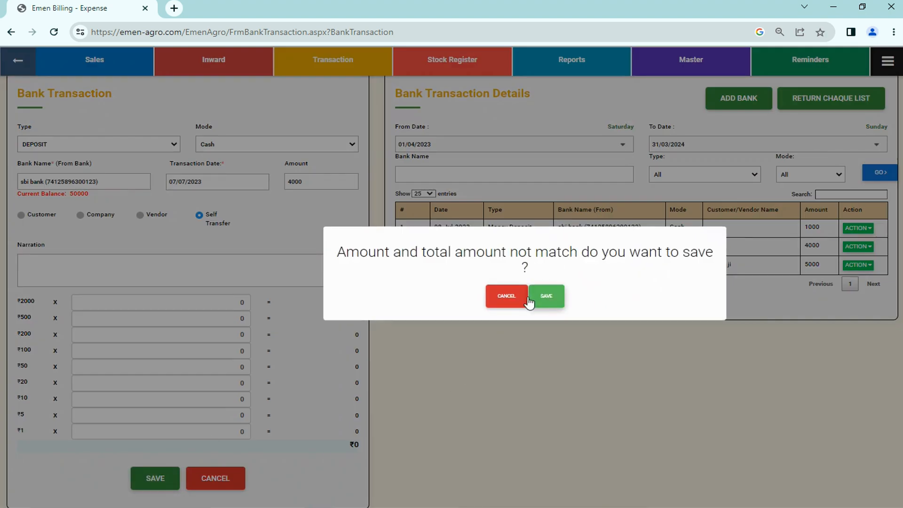
click(552, 296)
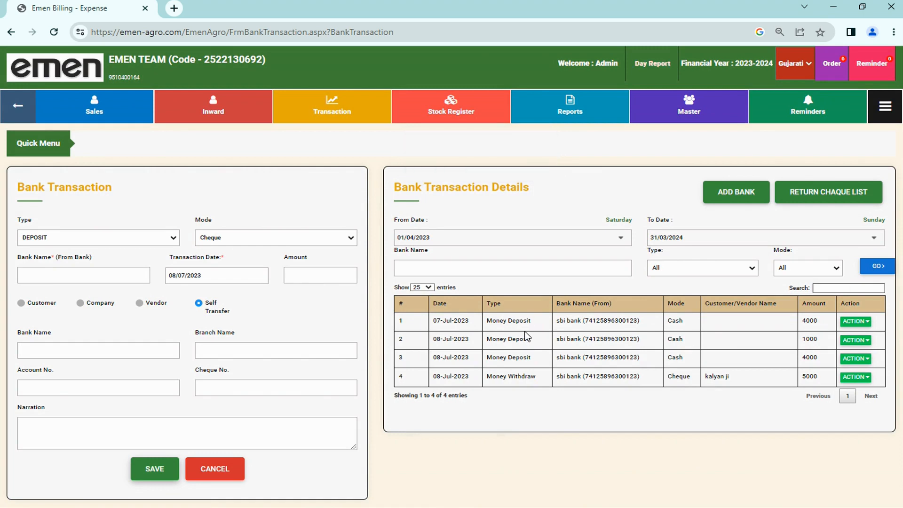
drag(429, 321, 819, 323)
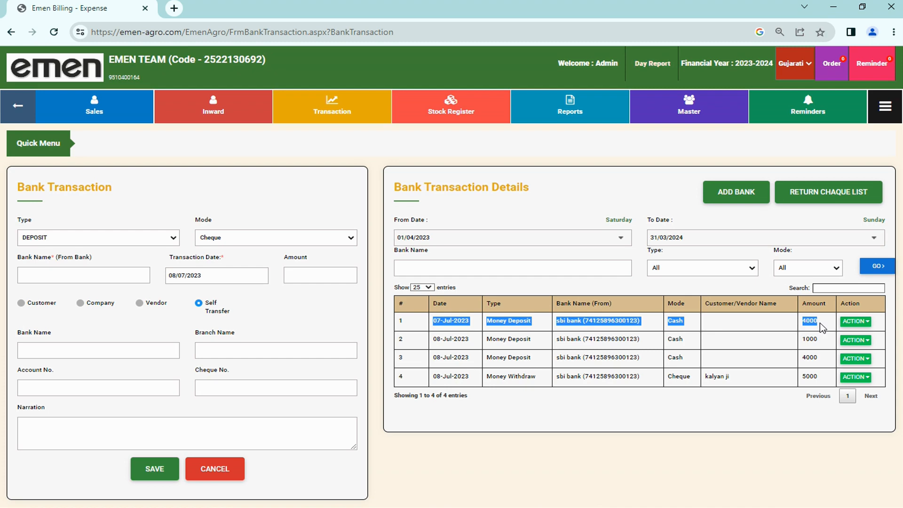
Step: Make a new entry a UPI withdrawal from the SBI bank account
click(85, 241)
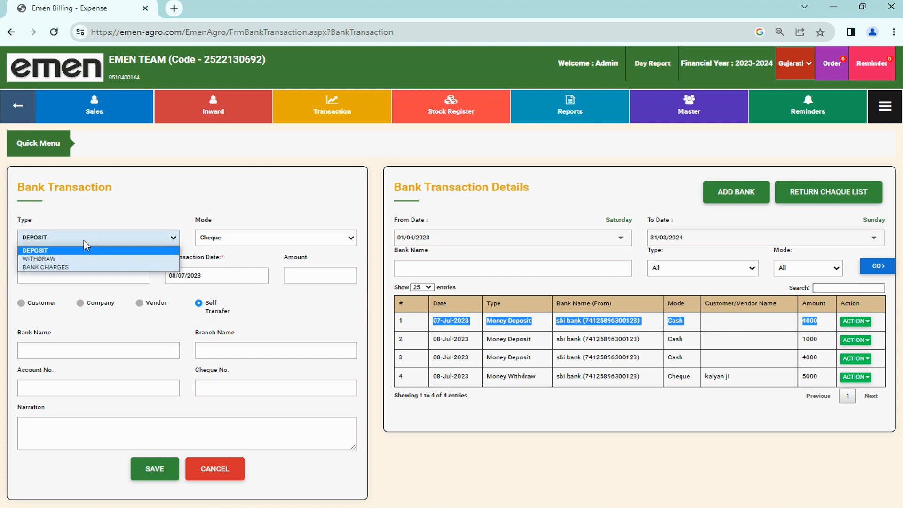
click(60, 260)
click(232, 239)
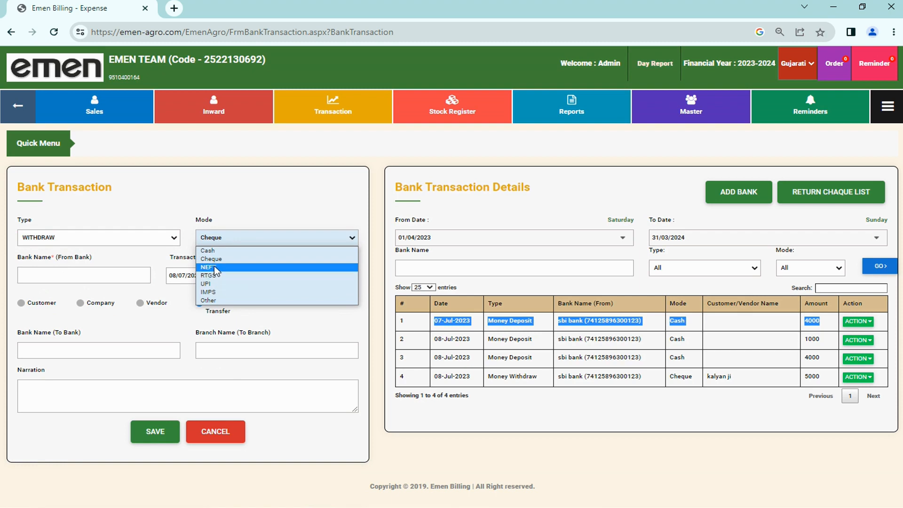
click(211, 284)
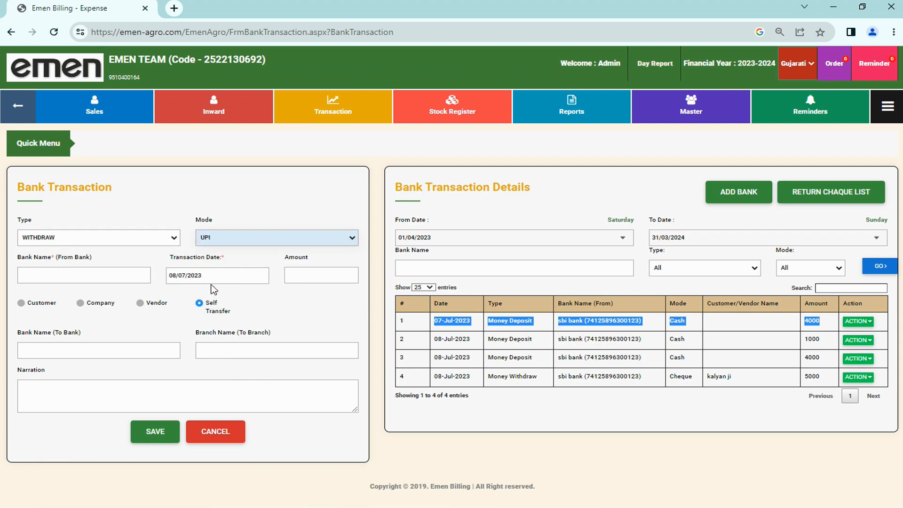
click(108, 277)
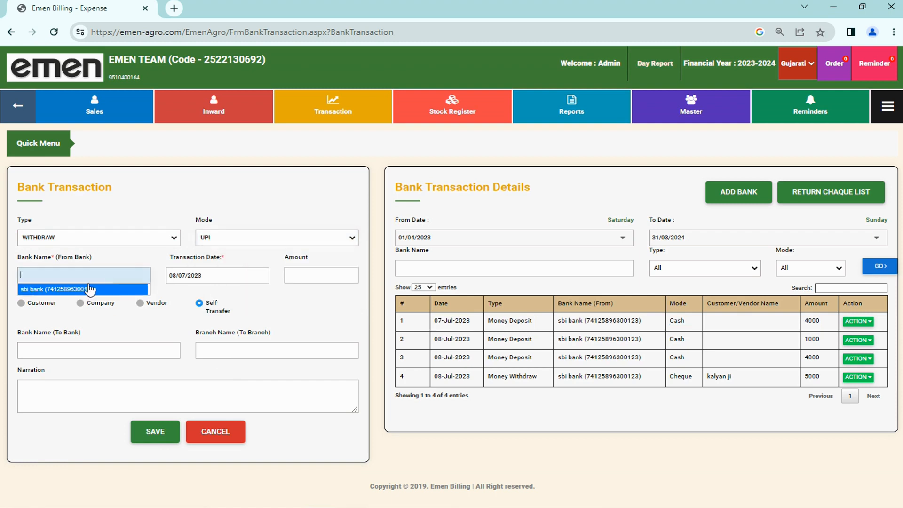
click(91, 289)
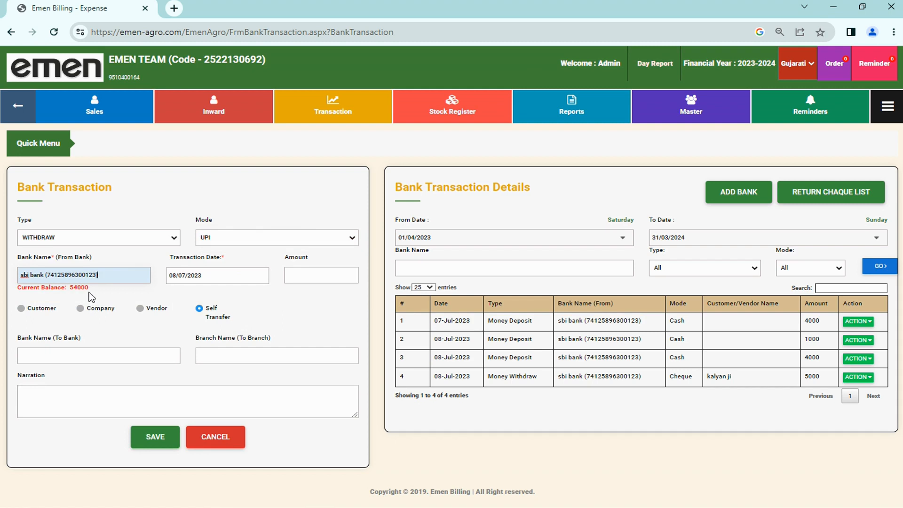
Step: Keep the date at 08/07/2023 and enter a withdrawal amount of 2000
click(314, 280)
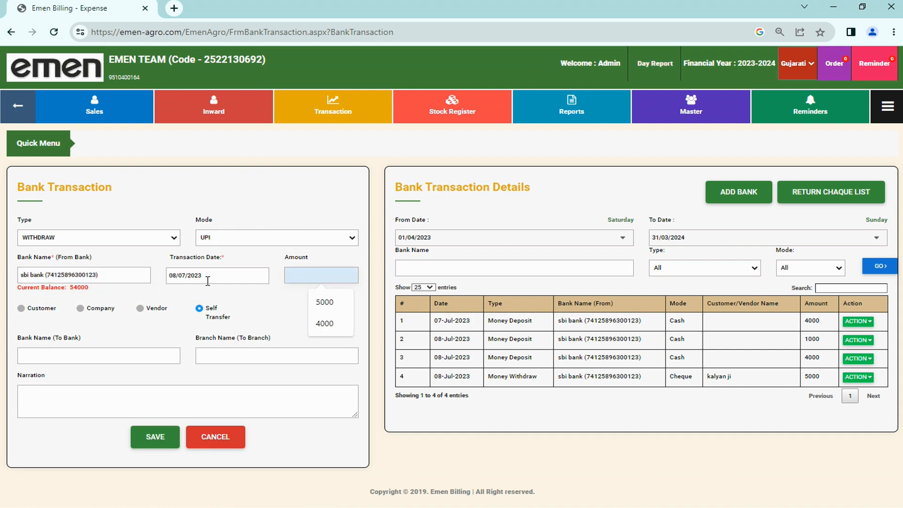
click(173, 276)
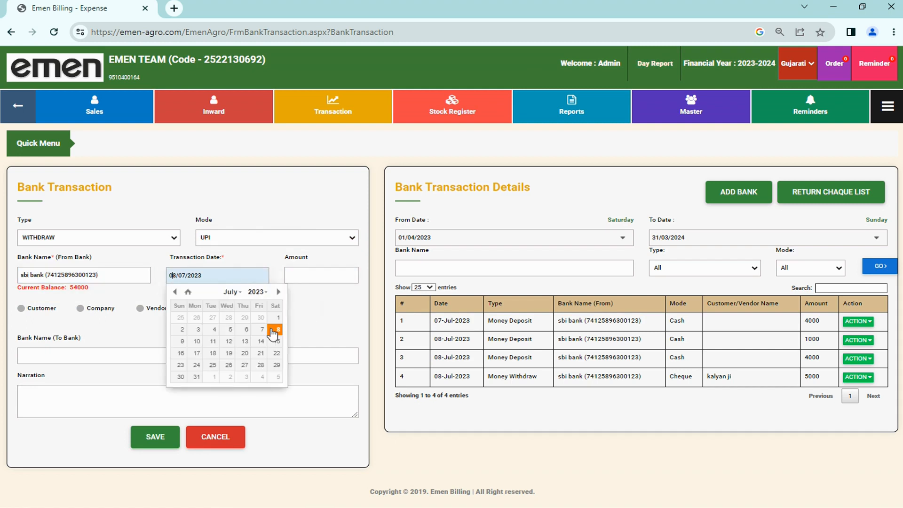
click(273, 331)
click(305, 274)
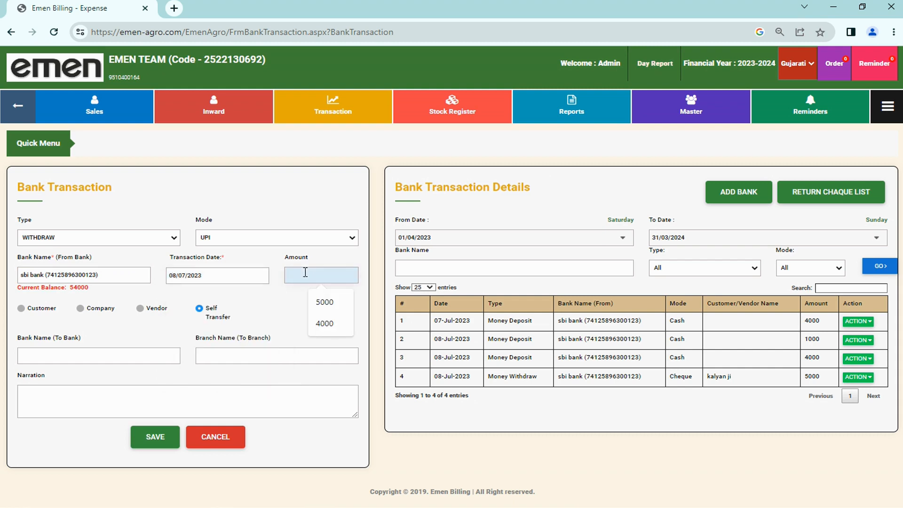
text(2000)
click(314, 293)
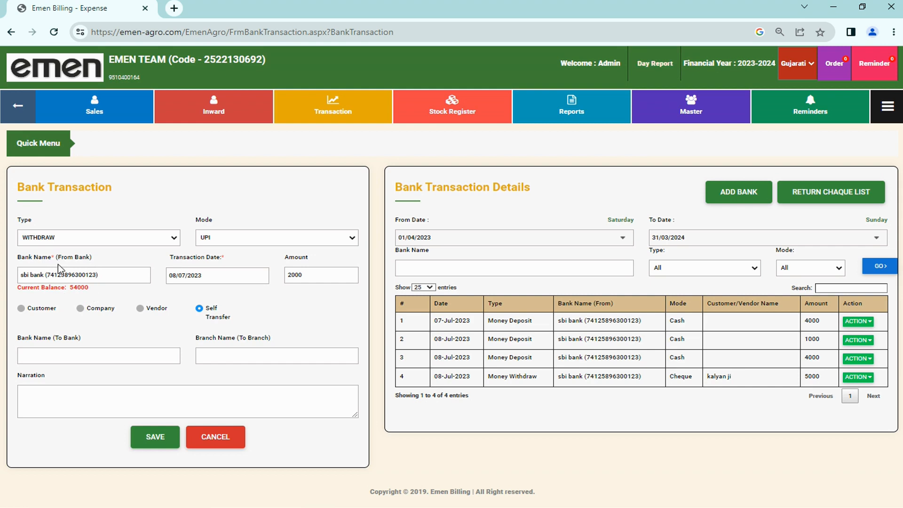
Step: Send the withdrawal to Indian Farmers Fertilizer Cooperative Ltd, bank name 'kotak bank'
click(80, 308)
click(90, 356)
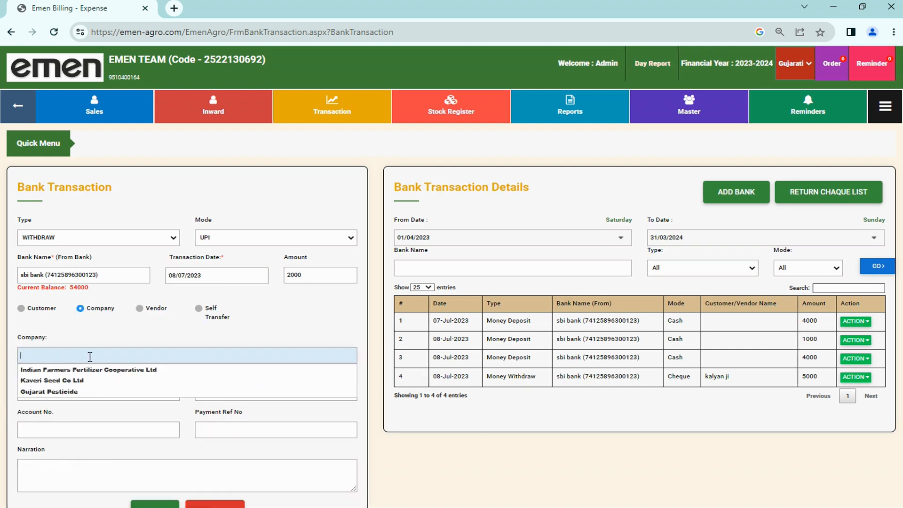
click(62, 373)
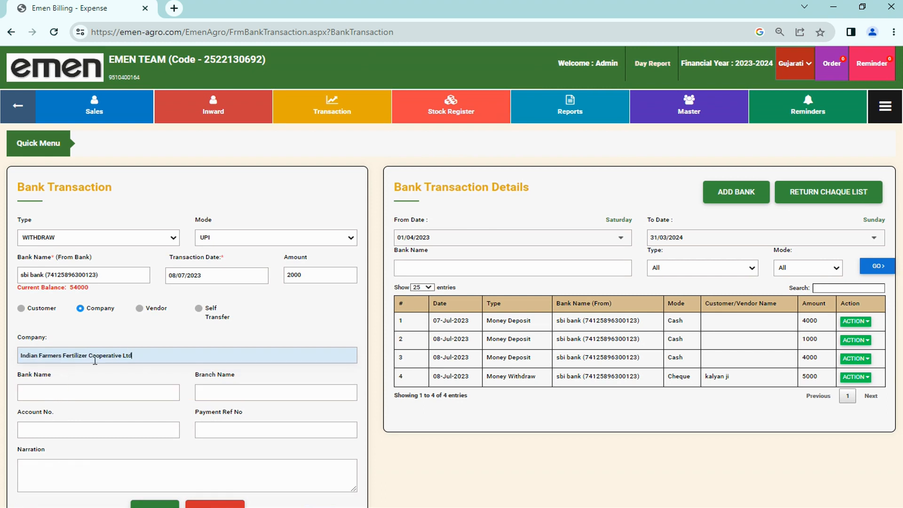
click(56, 393)
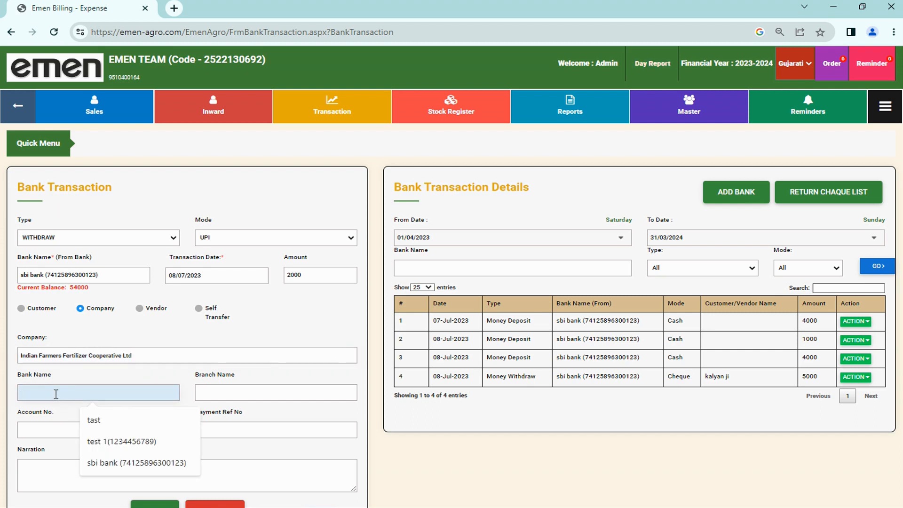
text(kota)
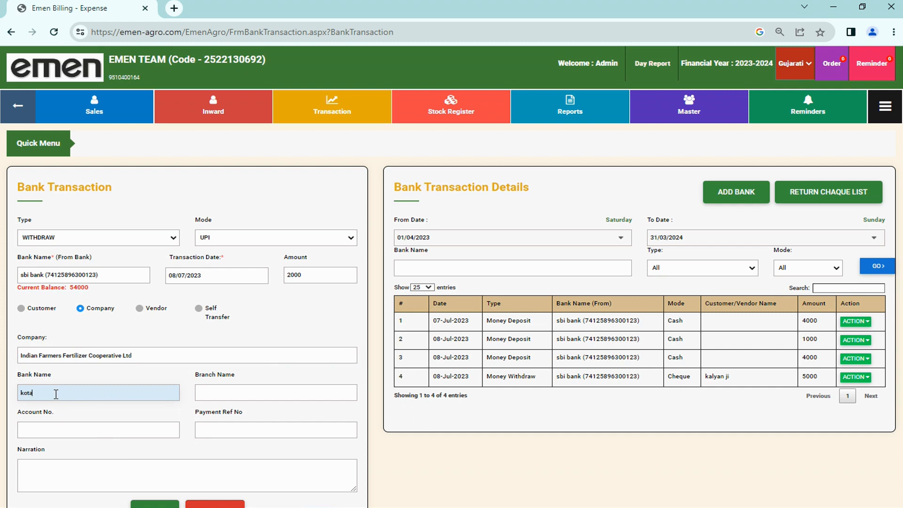
text(k bank)
Step: Enter branch name 'maninagar' and the company's bank account number
key(Tab)
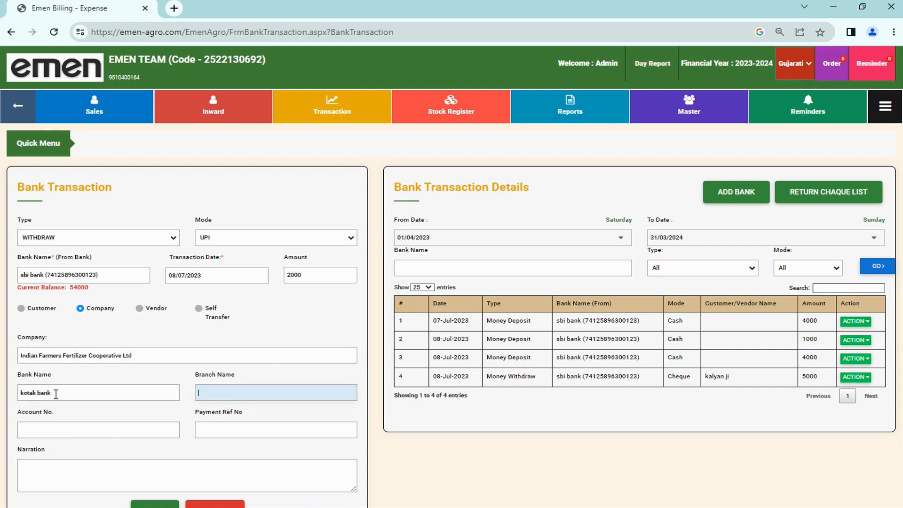
text(ka)
key(BackSpace)
text(maninagar)
key(Tab)
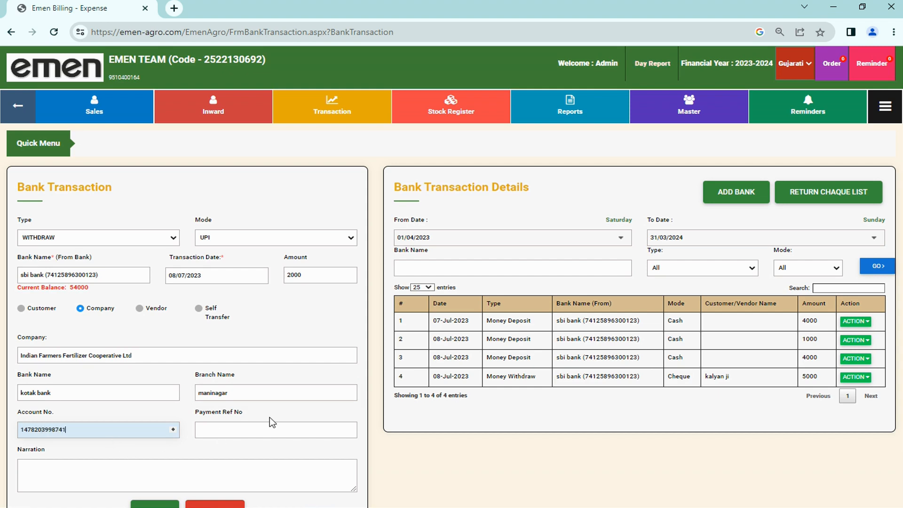
Step: Add the payment reference number and save the UPI withdrawal
click(257, 430)
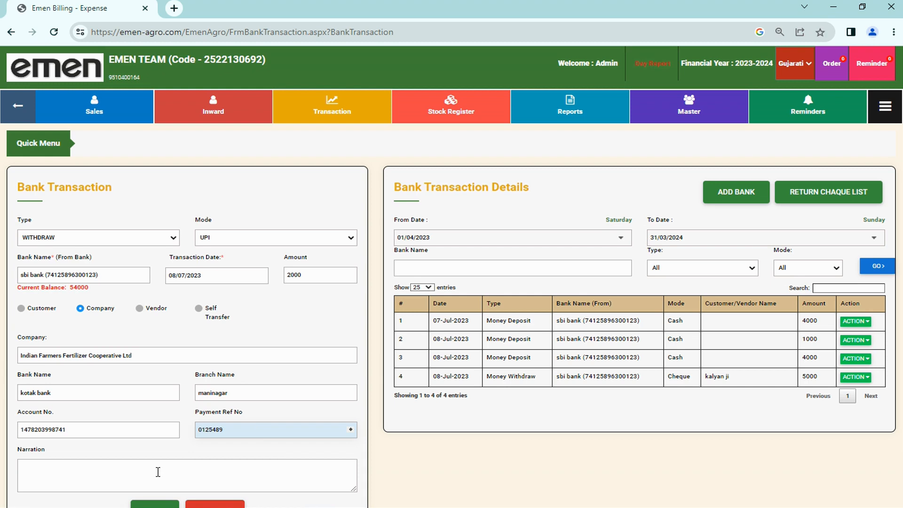
click(116, 470)
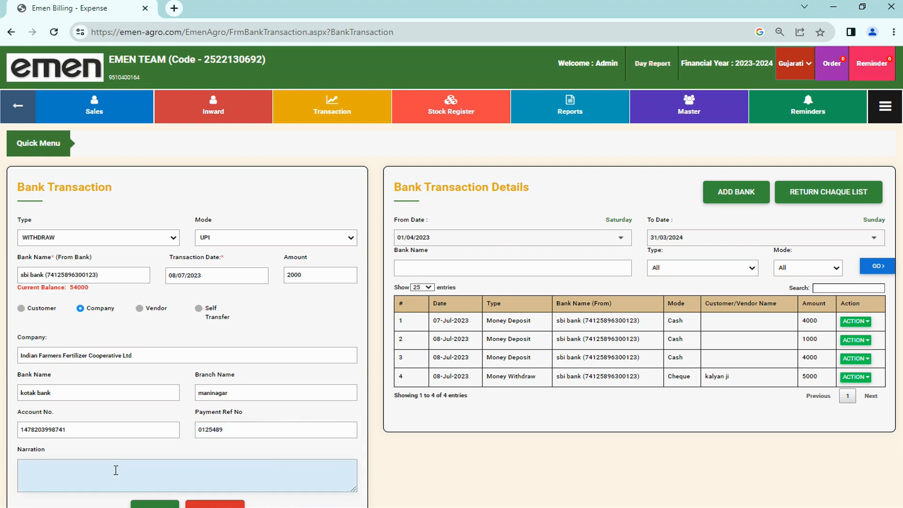
scroll(116, 470, down, 2)
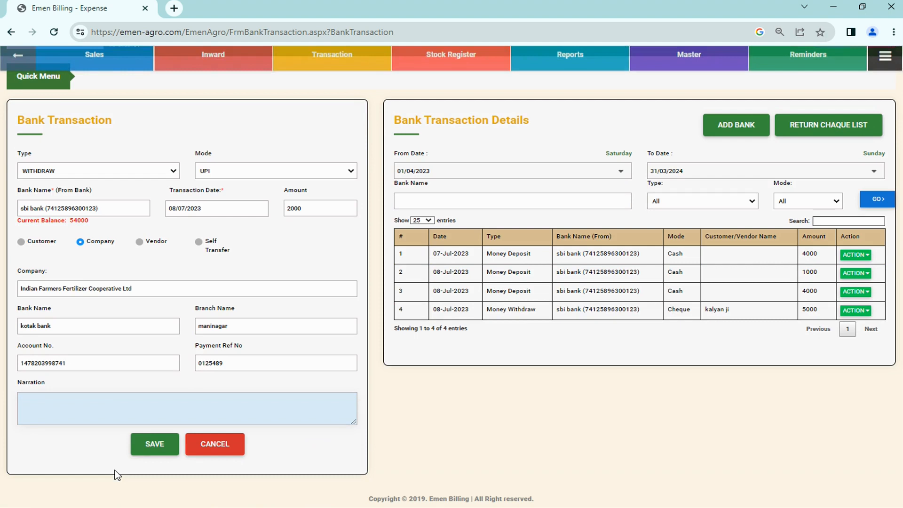
click(147, 442)
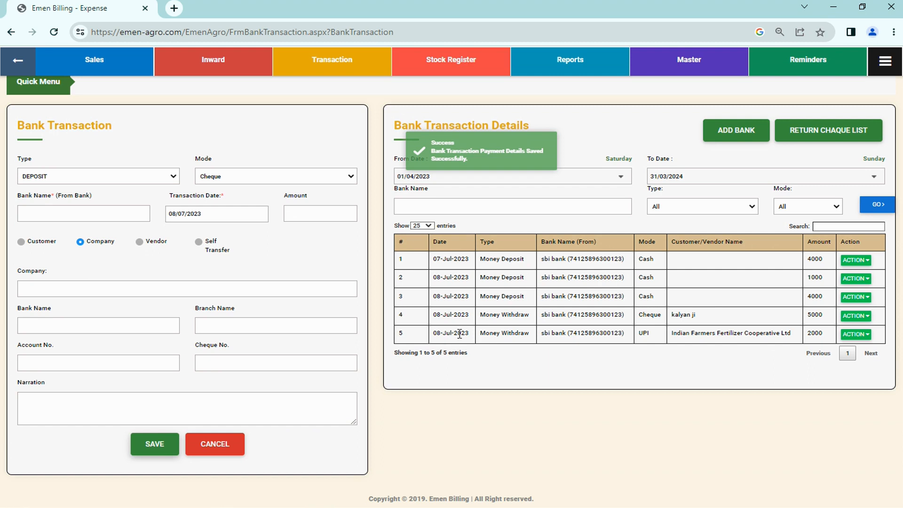
Step: Review saved row 5, then choose SBI bank as source and check its 52000 balance
drag(466, 333, 570, 346)
drag(639, 342, 828, 337)
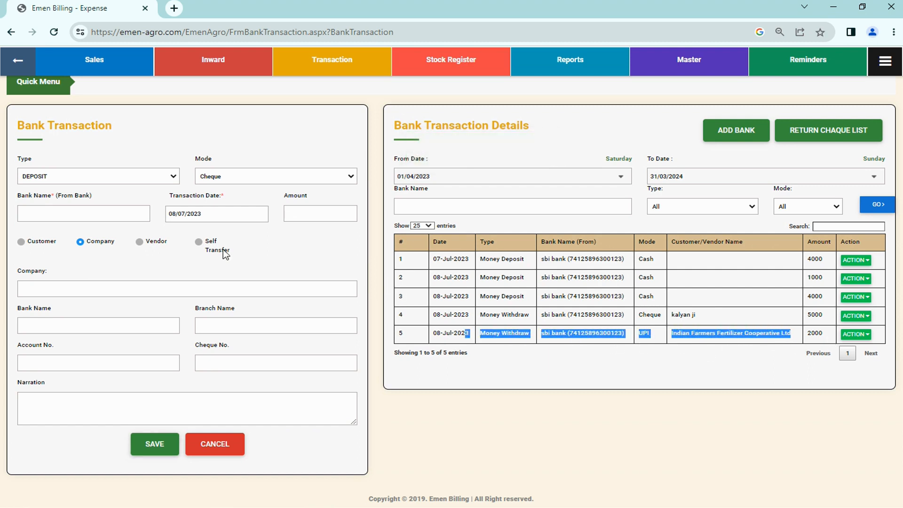
click(48, 212)
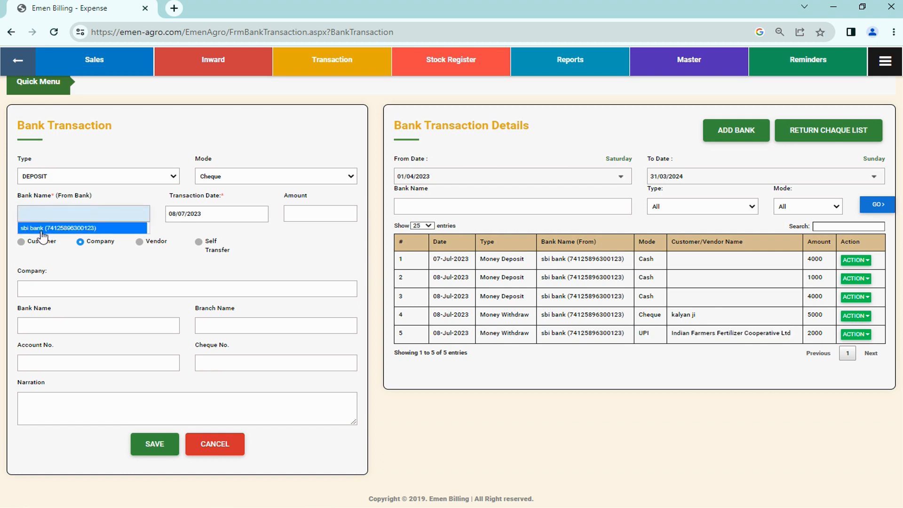
click(41, 229)
drag(98, 229, 43, 233)
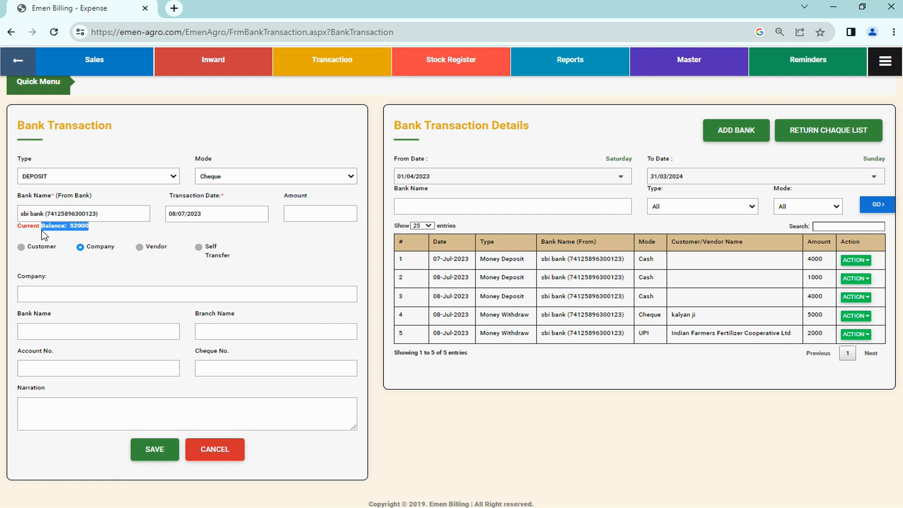
Step: Set the new entry's type to Bank Charges and mode to UPI
click(92, 174)
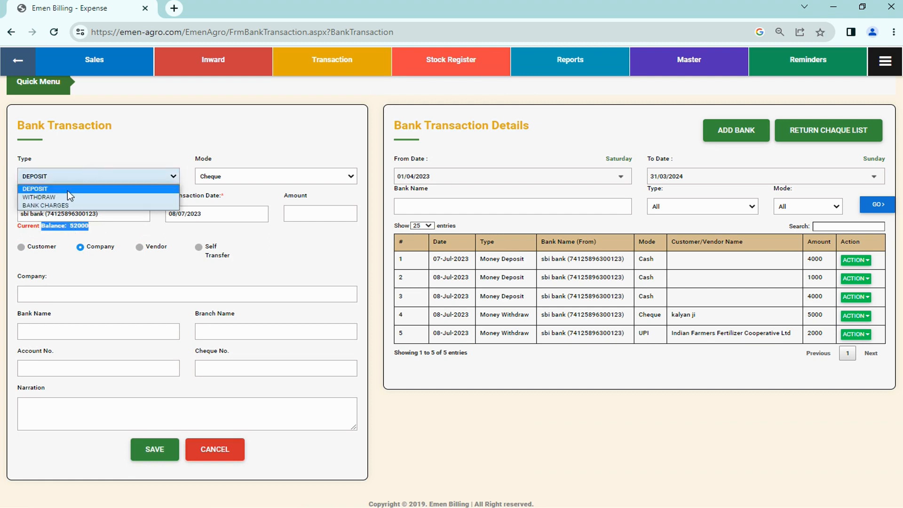
click(49, 207)
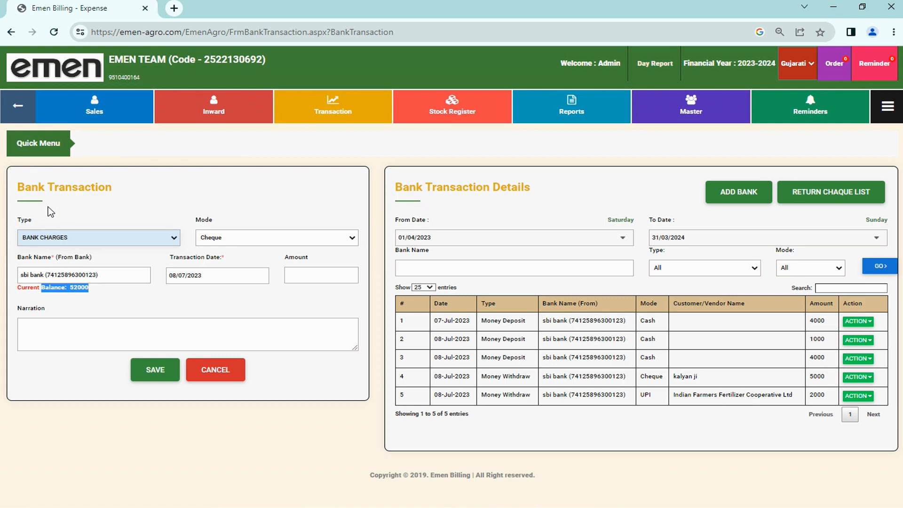
click(211, 237)
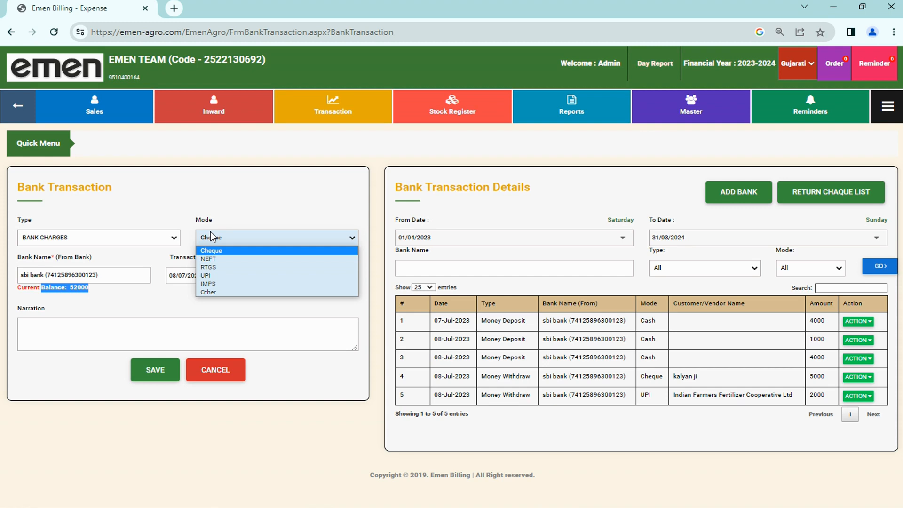
click(217, 275)
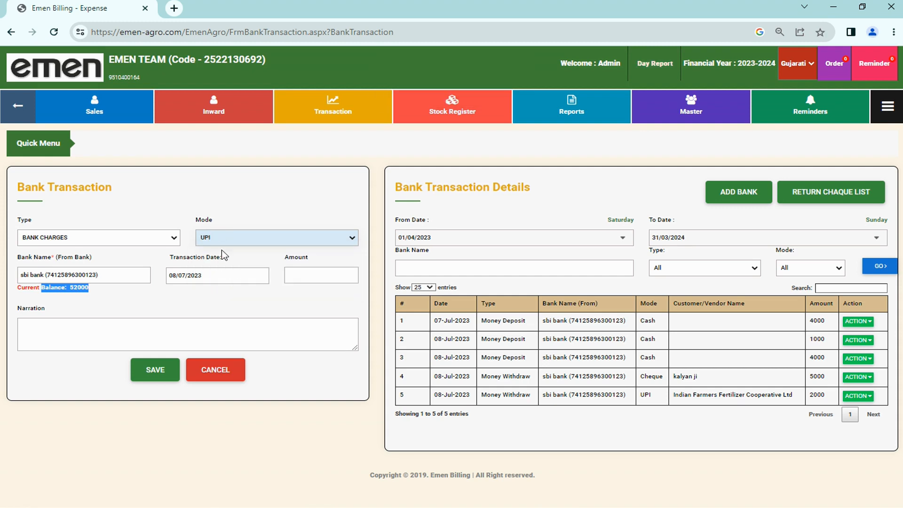
Step: Enter a charge amount of 15, keeping the type as Bank Charges
click(318, 270)
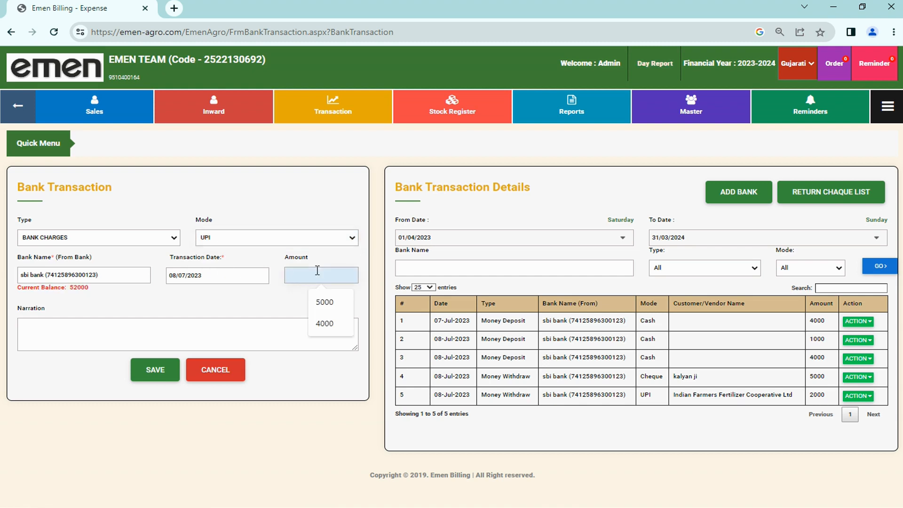
text(10)
key(BackSpace)
text(5)
click(79, 338)
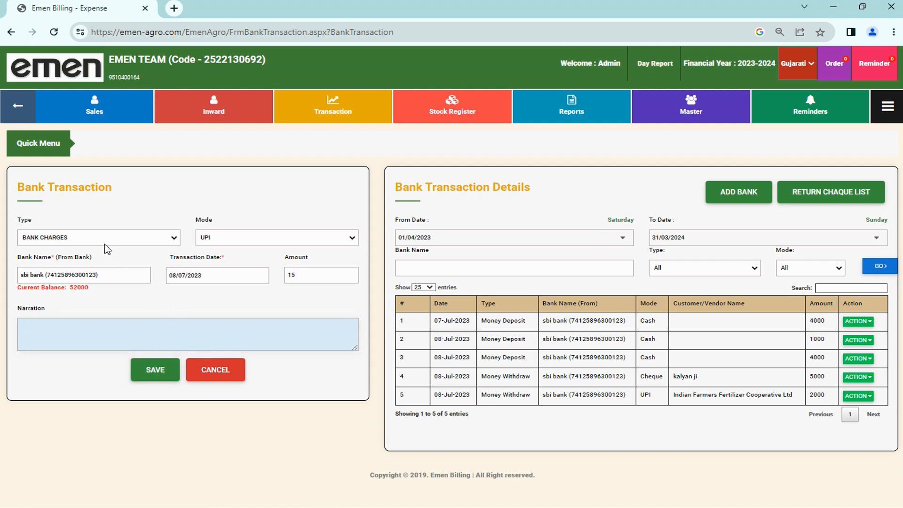
click(94, 237)
click(88, 241)
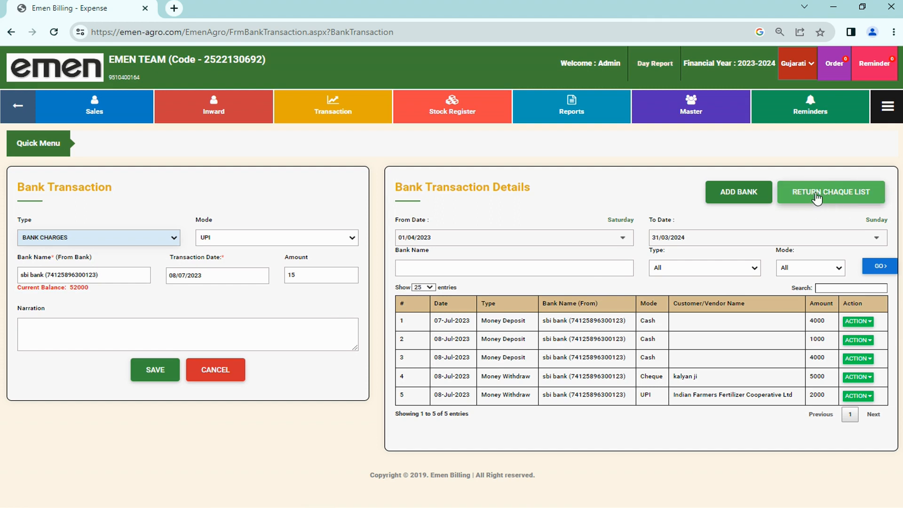
Step: Open the Cheque Return list dated 08/07/2023, leave Penalty Amount blank, and expand the Sales menu
click(839, 200)
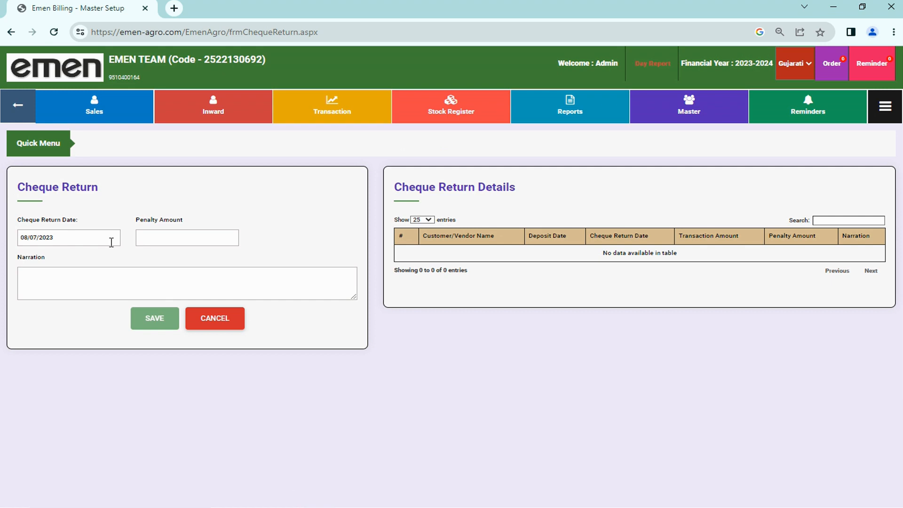
click(143, 238)
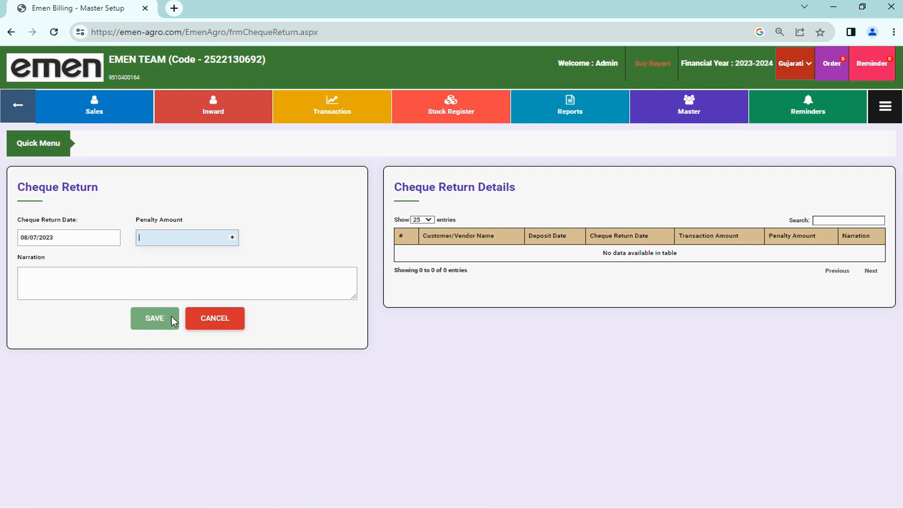
click(170, 247)
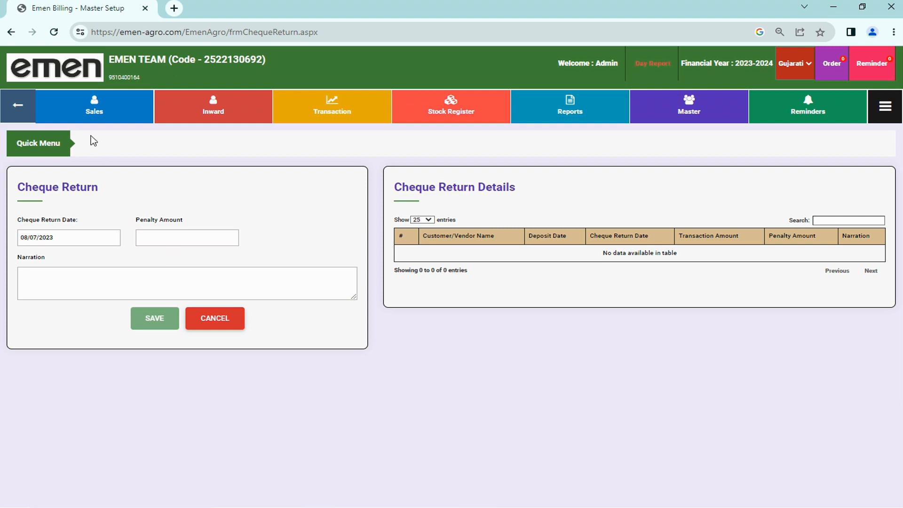
click(71, 99)
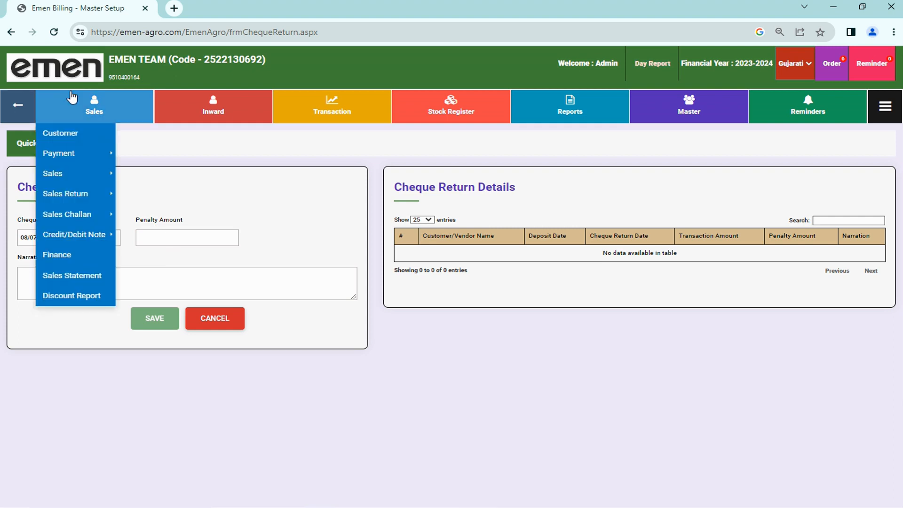
Step: Return to the Home dashboard via the emen logo at the top left
click(48, 75)
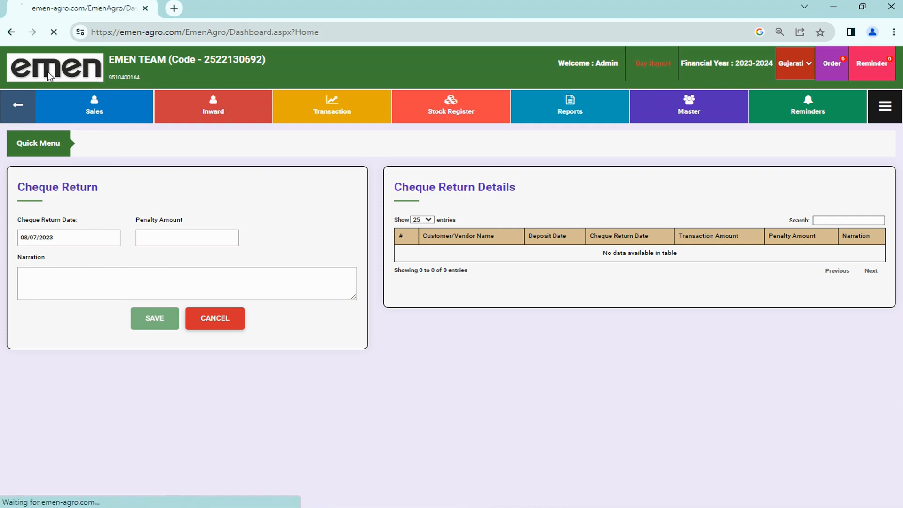